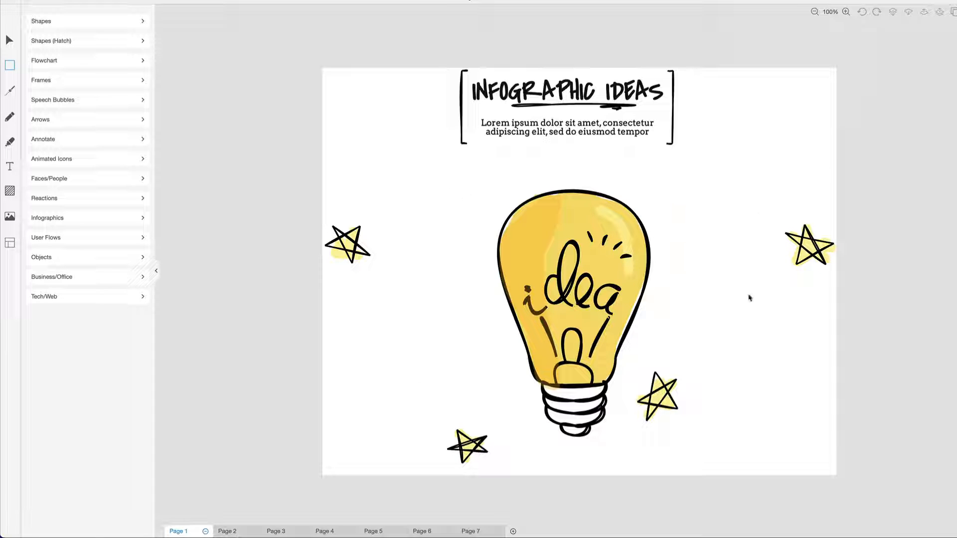
Go through Pages 1 to 7 to examine how the infographic's bubbles build up around the light bulb.
click(227, 532)
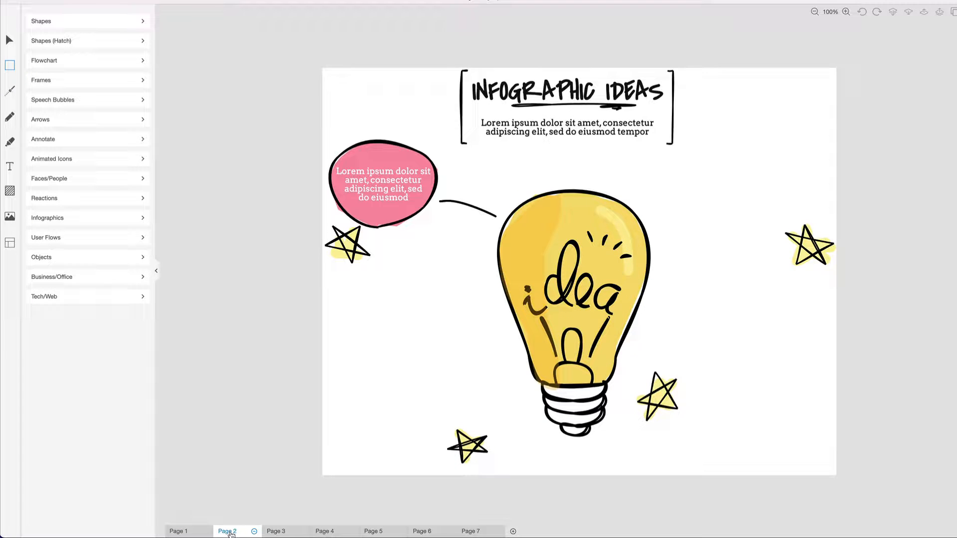
click(276, 532)
click(329, 532)
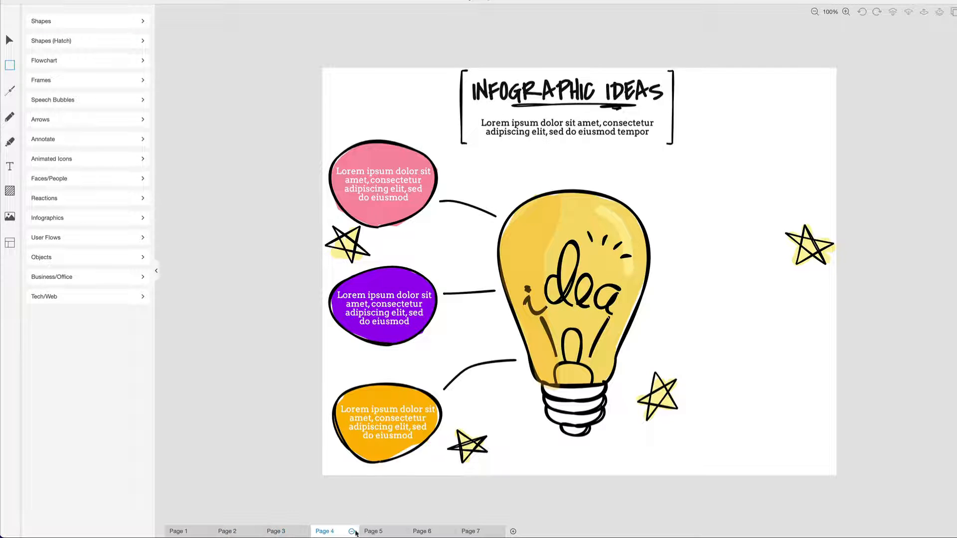
click(378, 533)
click(420, 533)
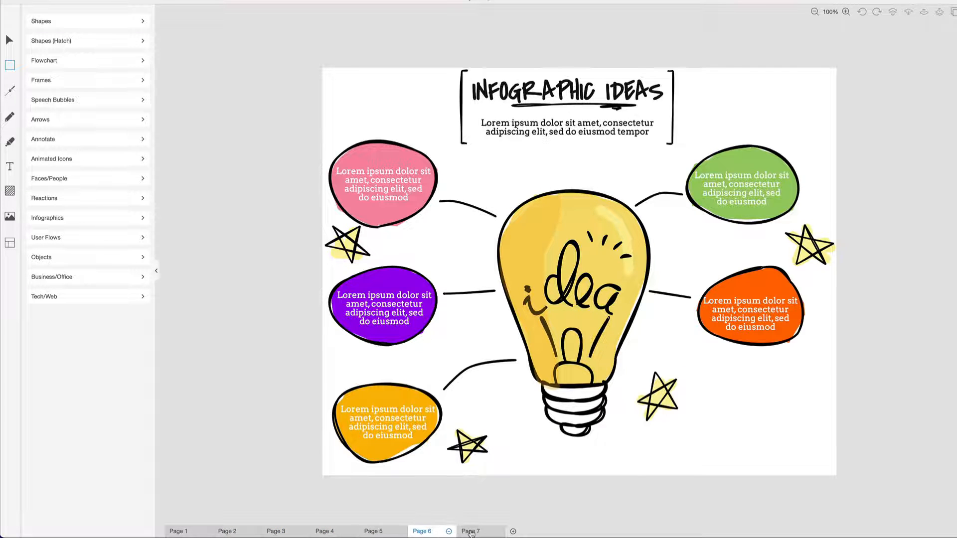
click(470, 532)
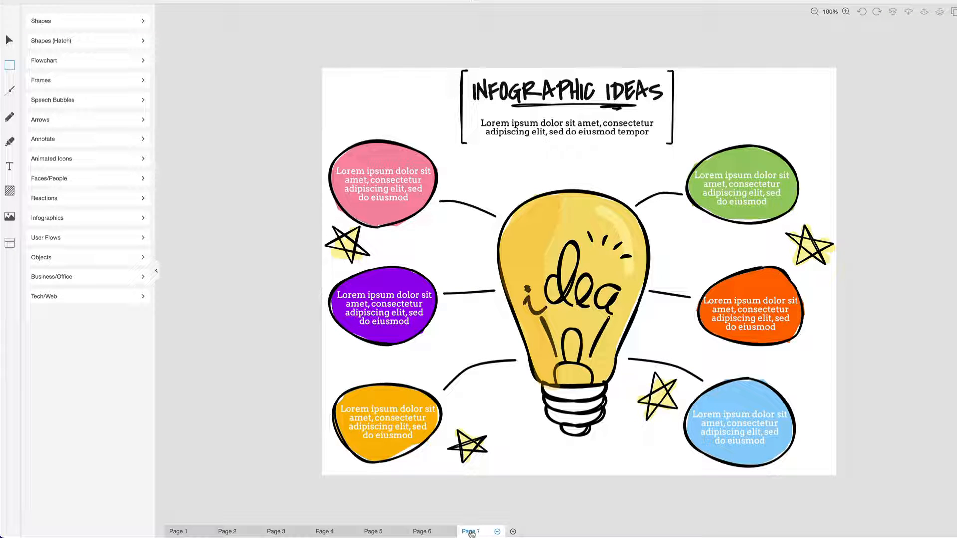
click(179, 532)
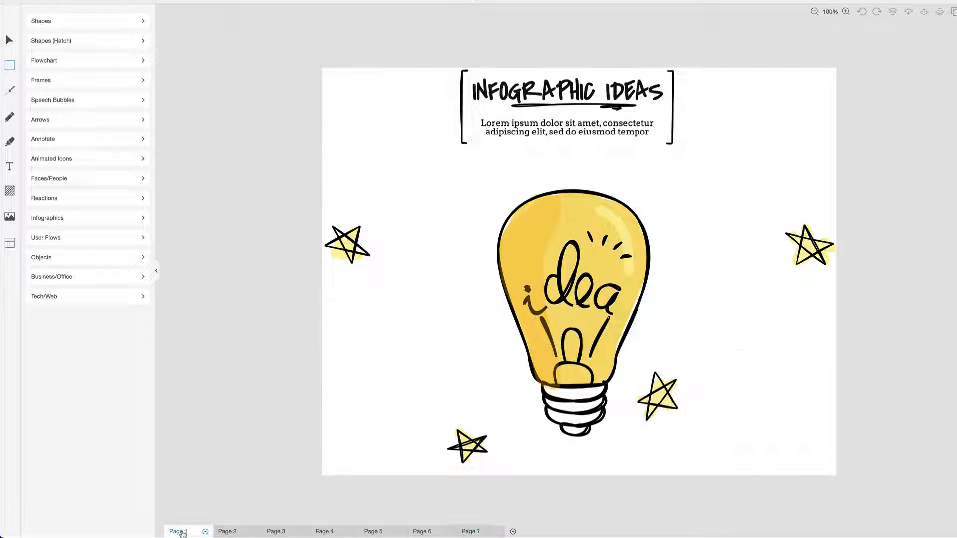
click(226, 533)
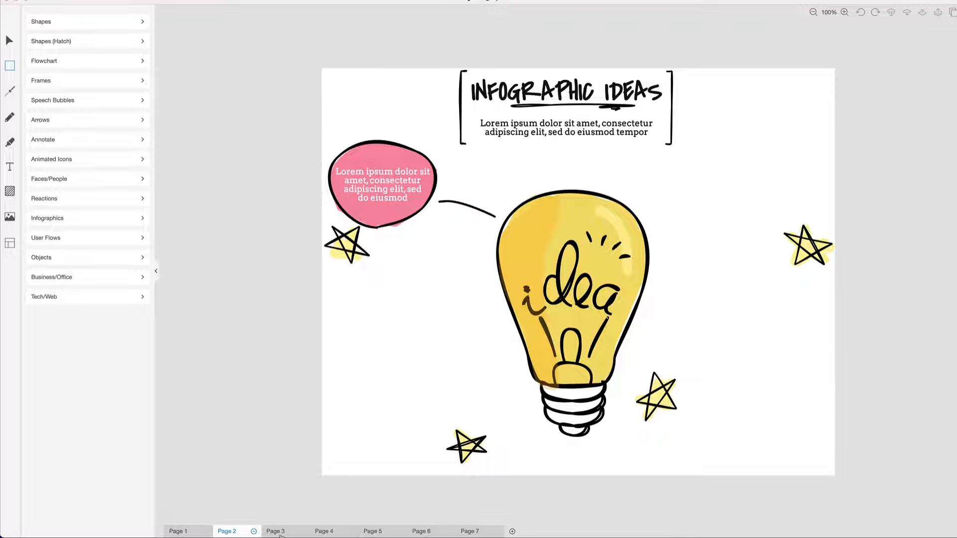
click(279, 534)
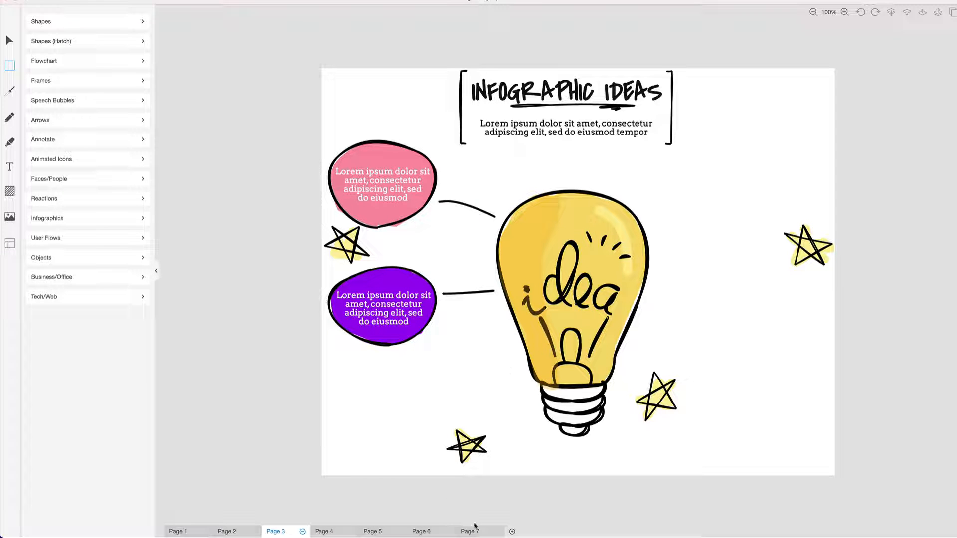
click(470, 531)
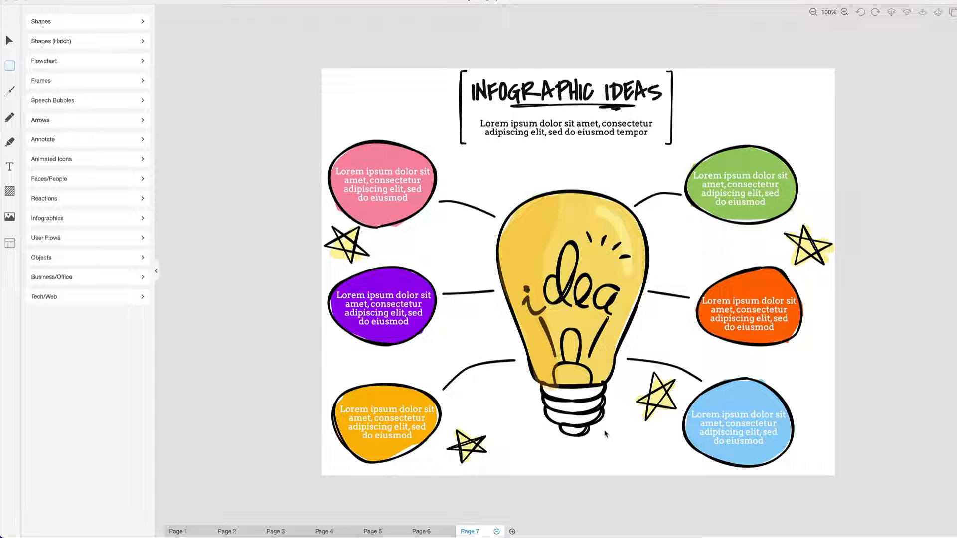
Delete the first six pages, keeping only the page with the complete six-bubble infographic.
click(198, 533)
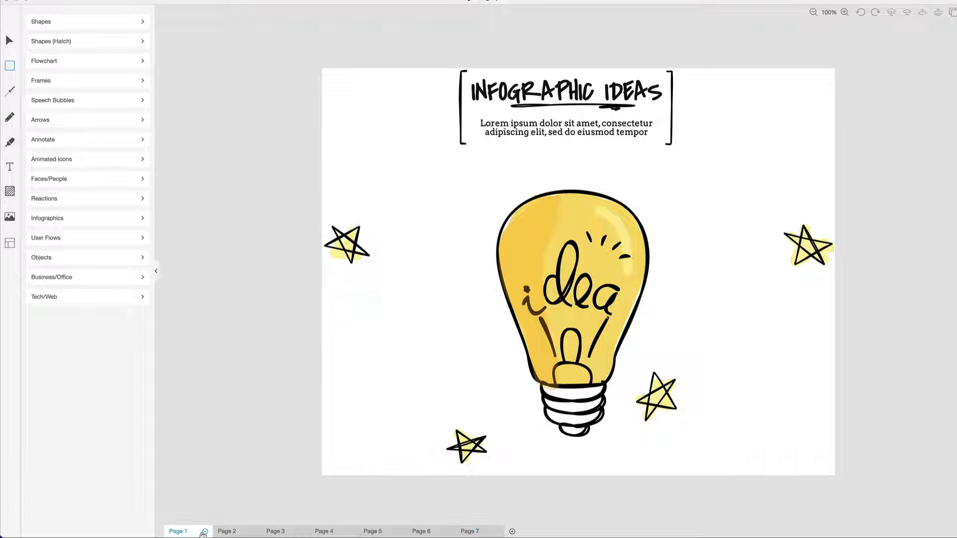
click(205, 532)
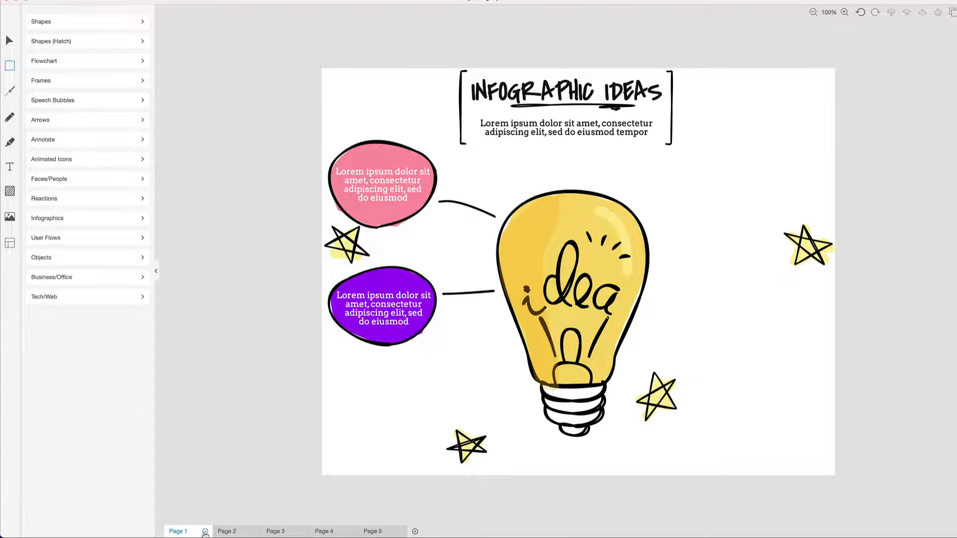
click(204, 532)
click(205, 532)
click(204, 532)
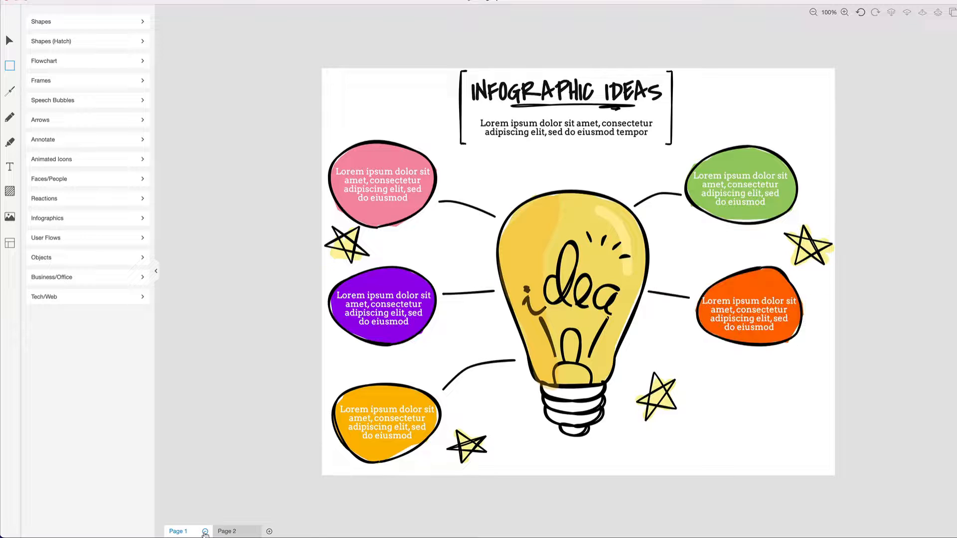
click(205, 532)
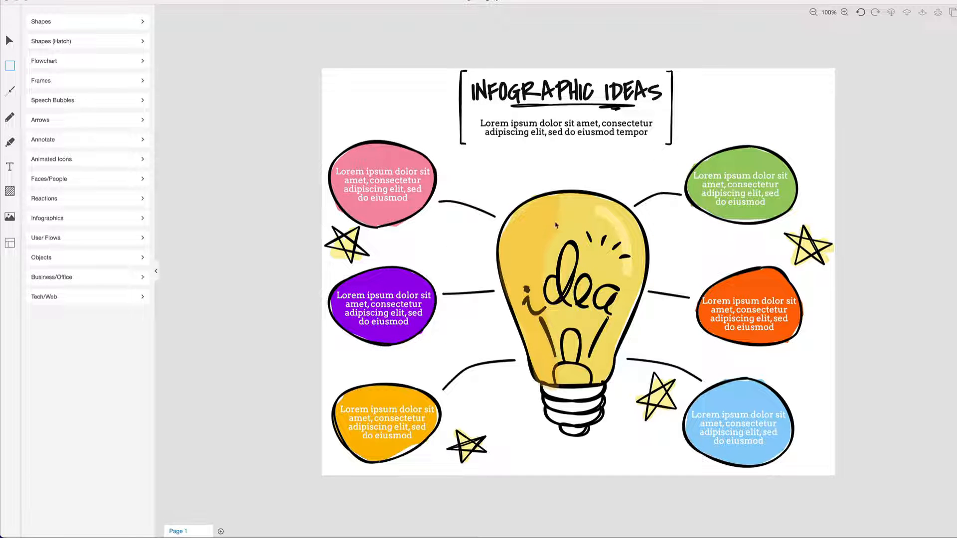
Copy the entire infographic and paste it onto three new pages, Page 2, Page 3 and Page 4.
click(533, 457)
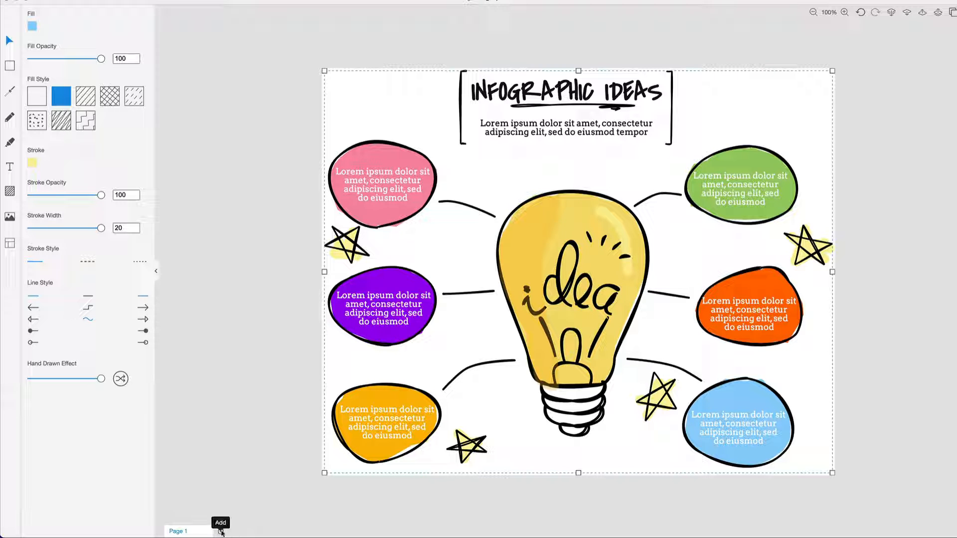
click(221, 532)
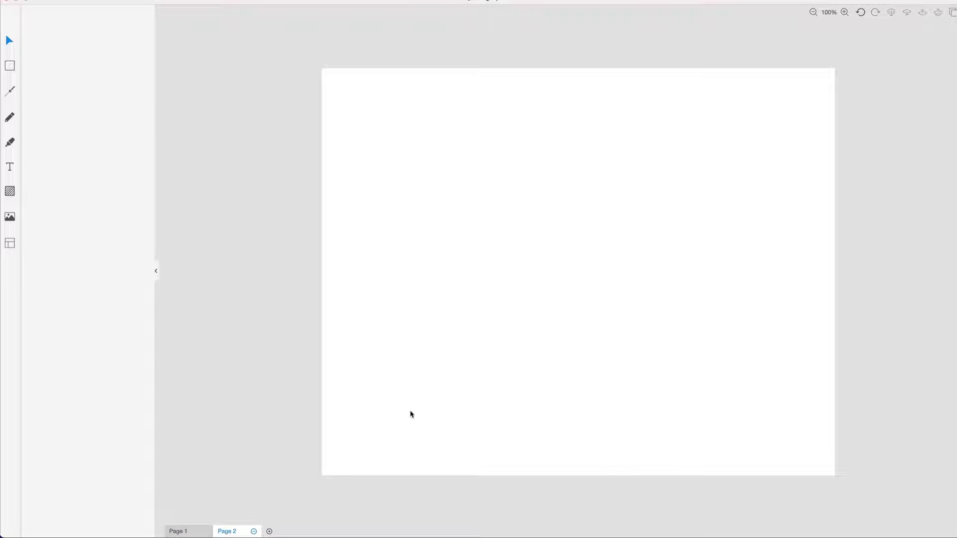
key(ctrl+v)
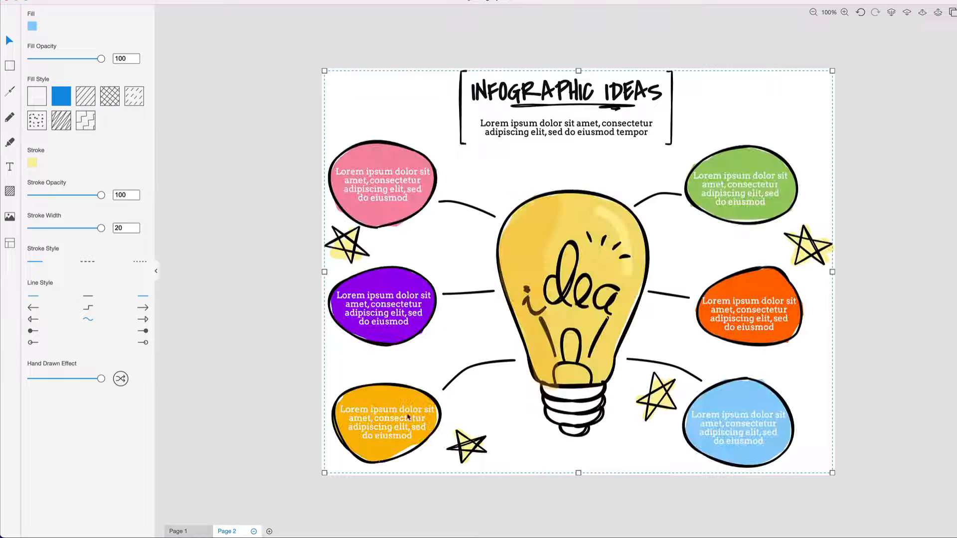
click(269, 532)
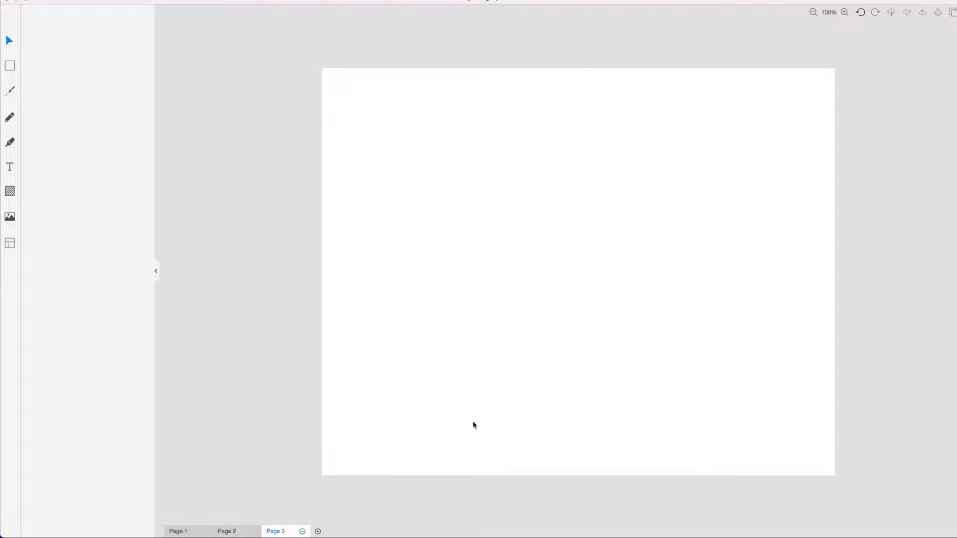
key(ctrl+v)
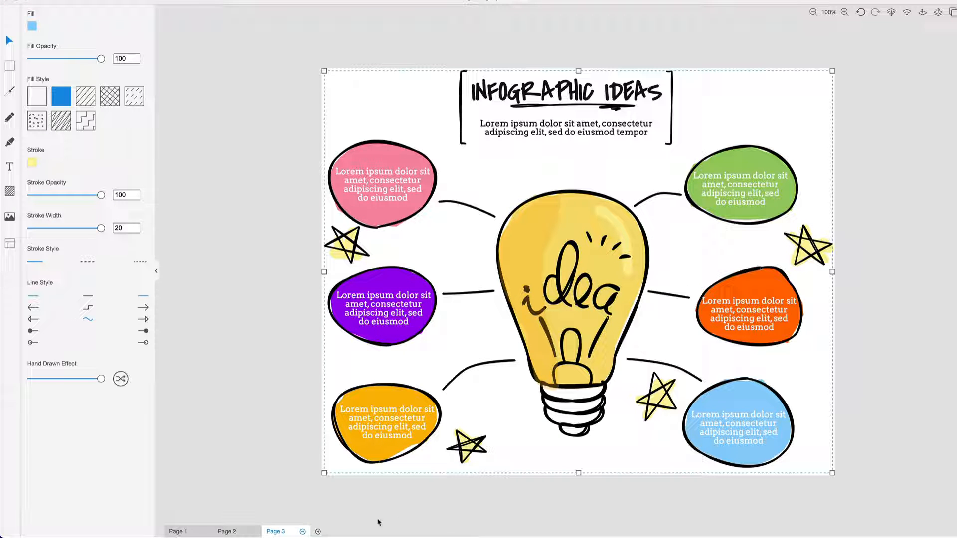
click(318, 531)
key(ctrl+v)
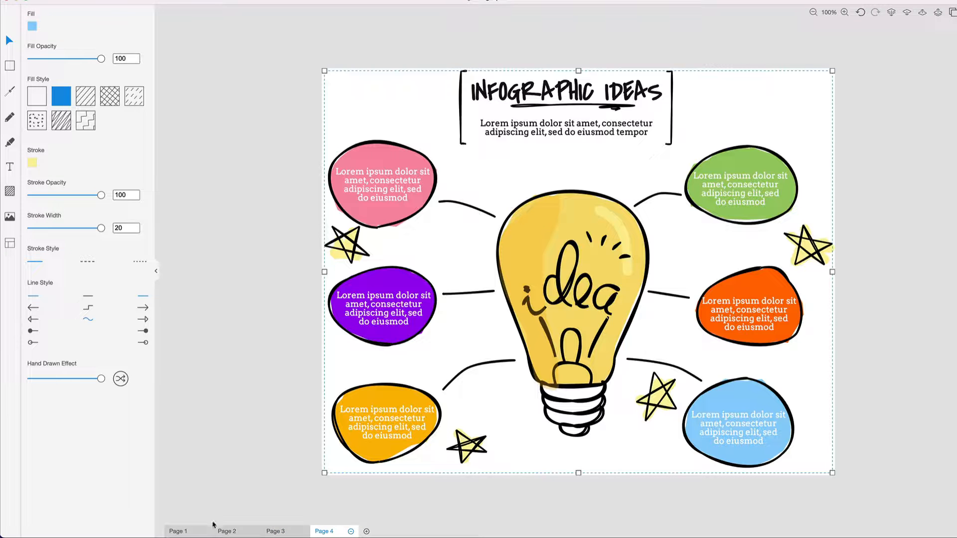
On Page 1, delete the light blue bubble, ungroup the light bulb artwork and delete that bubble's connector line.
click(174, 532)
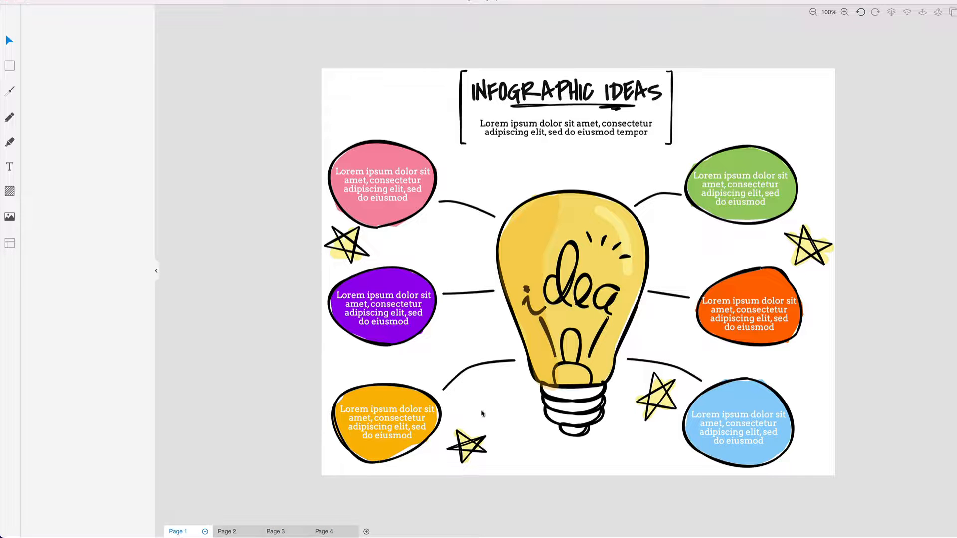
click(779, 438)
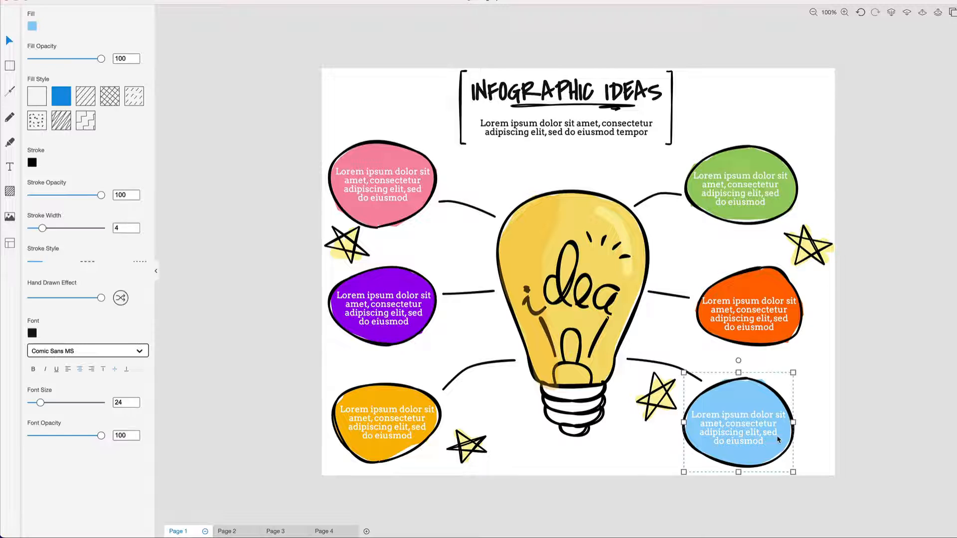
key(Delete)
click(657, 365)
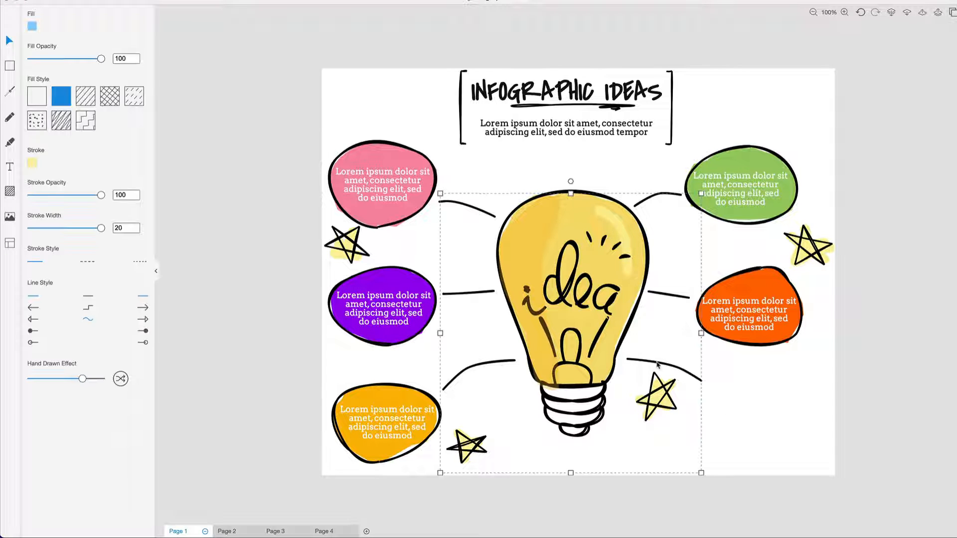
right_click(666, 367)
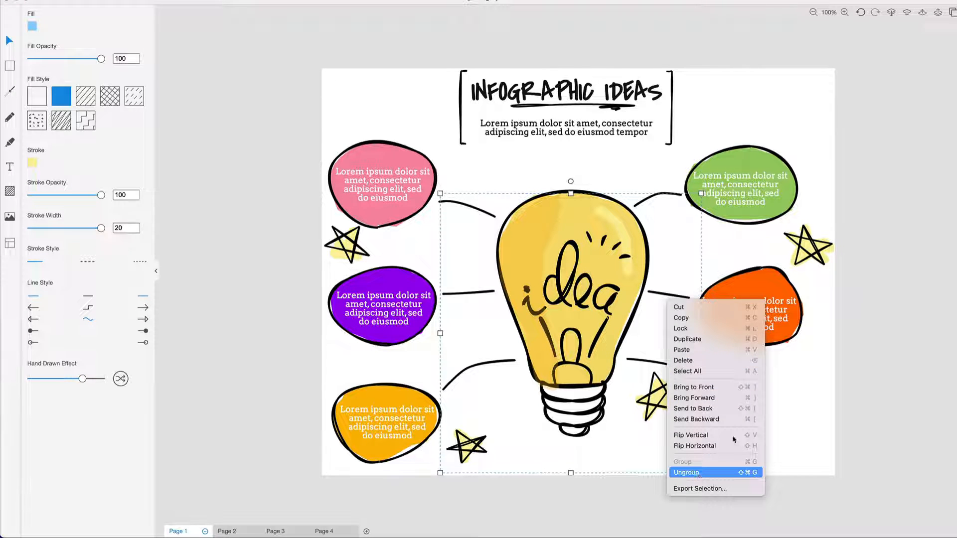
click(700, 478)
click(685, 371)
key(Delete)
Delete the orange-red and green bubbles to the right of the light bulb on Page 1, along with their connector lines.
click(720, 312)
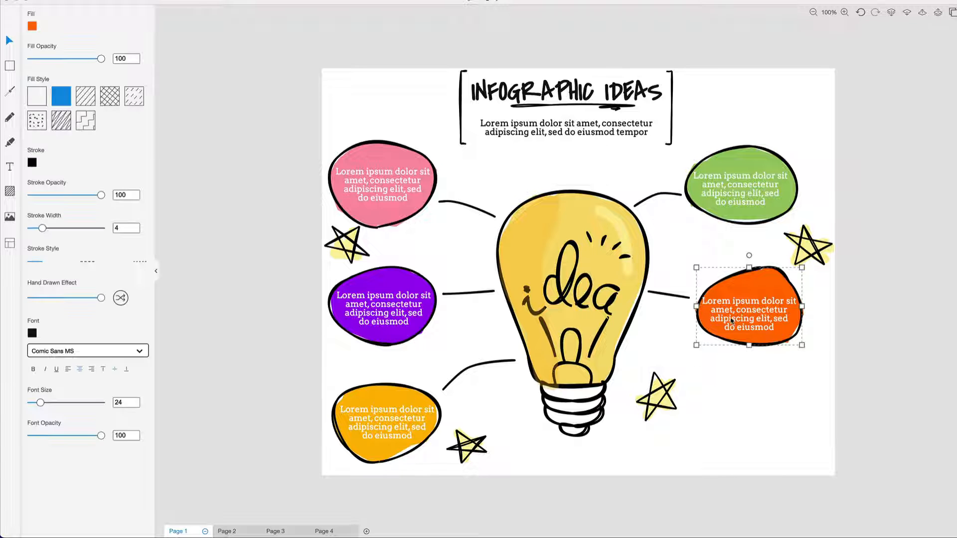
key(Delete)
click(688, 297)
key(Delete)
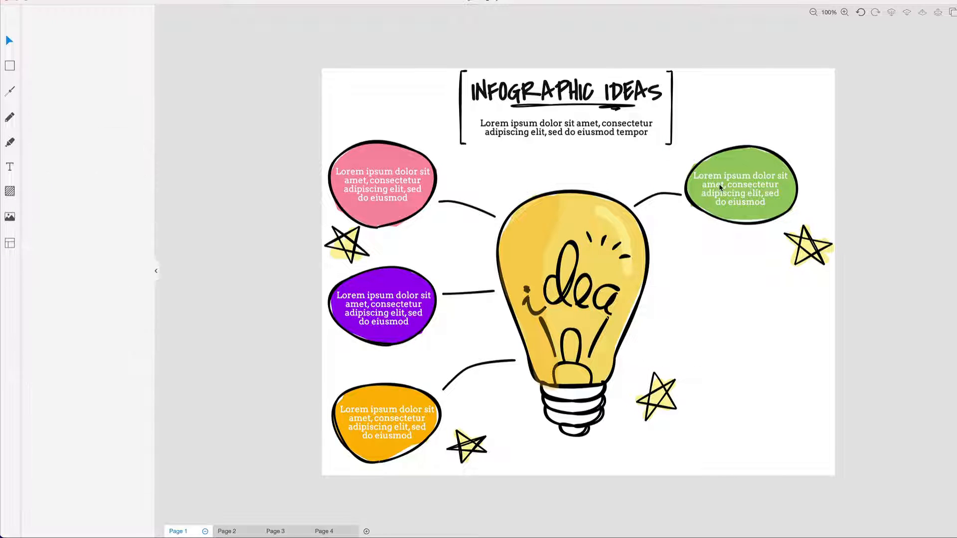
click(721, 188)
key(Delete)
click(664, 193)
key(Delete)
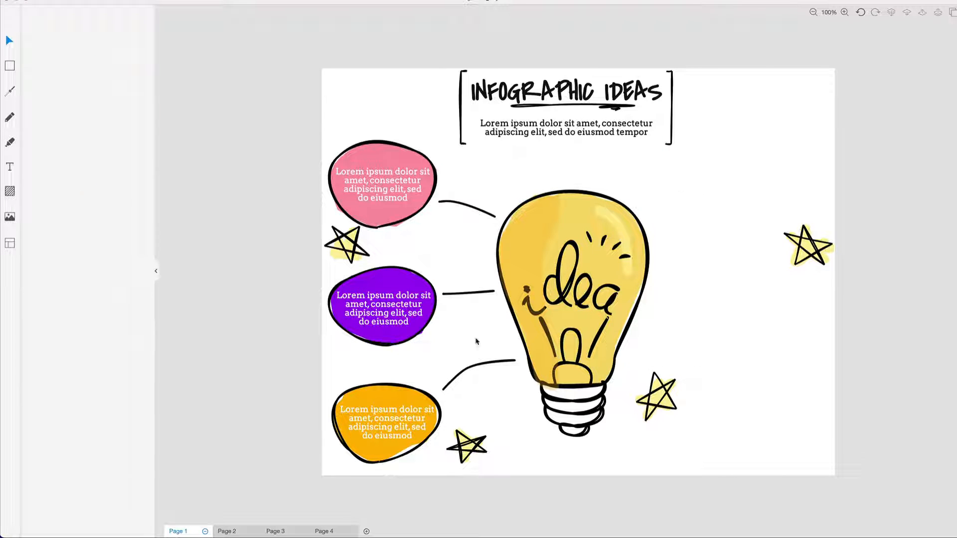
Delete the amber and purple bubbles and their connector lines from Page 1, leaving only the pink bubble.
click(459, 374)
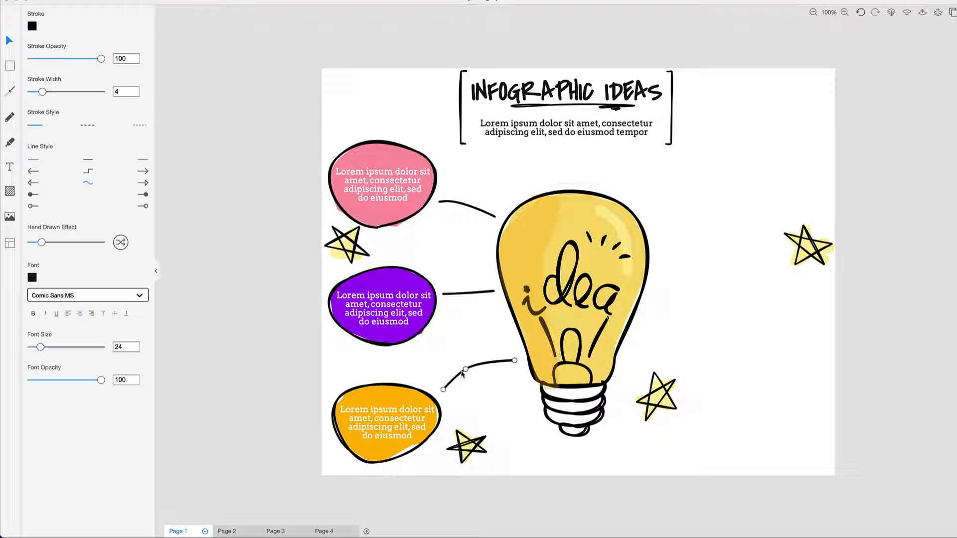
key(Delete)
click(426, 406)
key(Delete)
click(396, 318)
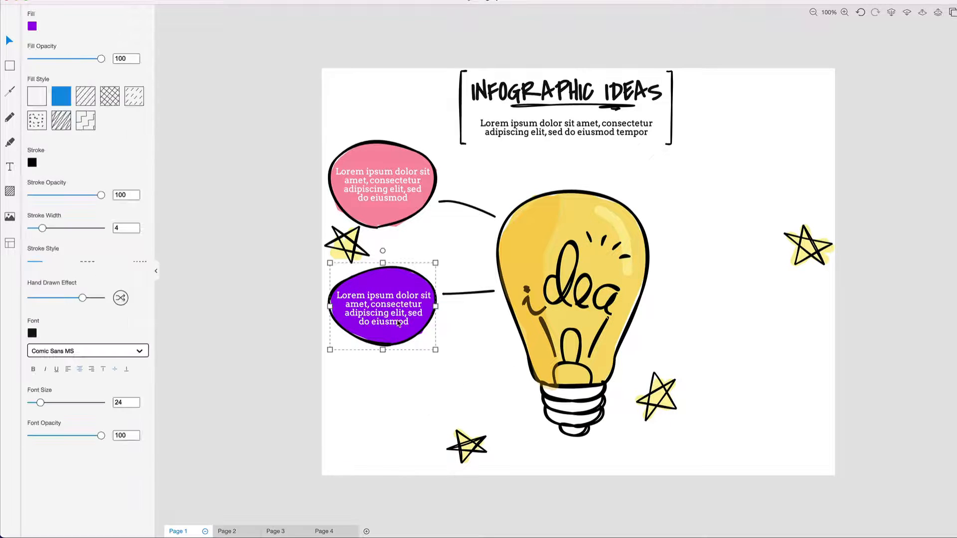
key(Delete)
click(451, 293)
key(Delete)
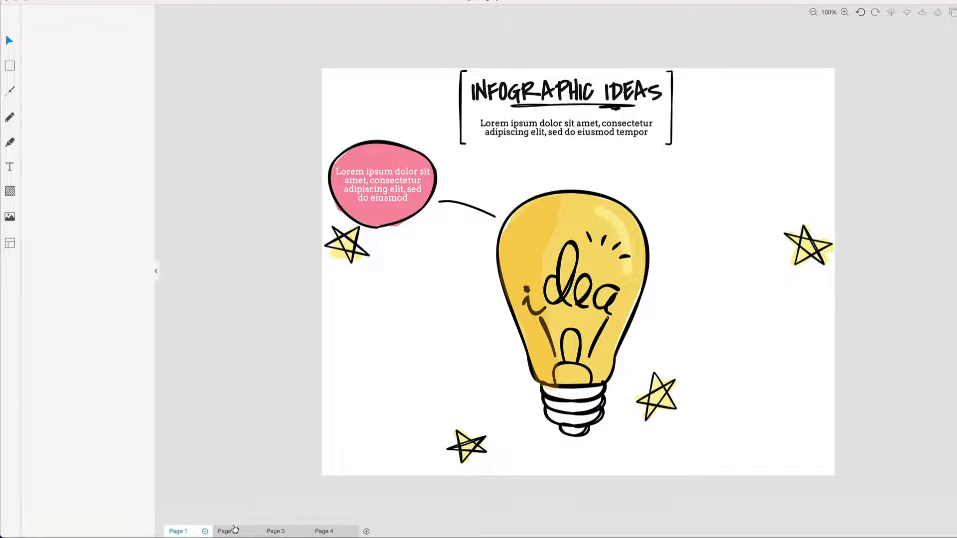
On Page 2, delete the light blue bubble, ungroup the light bulb artwork and delete the lower-right connector line.
click(232, 530)
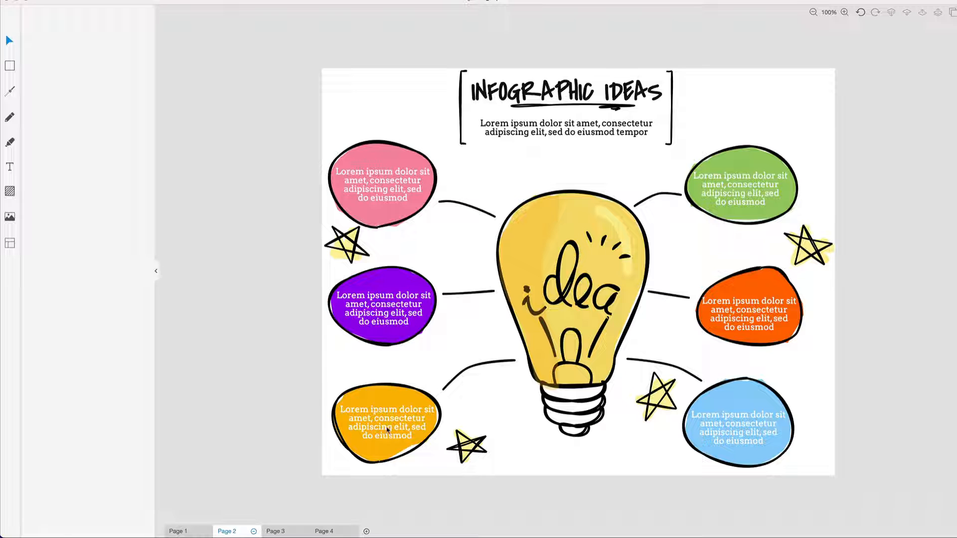
click(763, 451)
key(BackSpace)
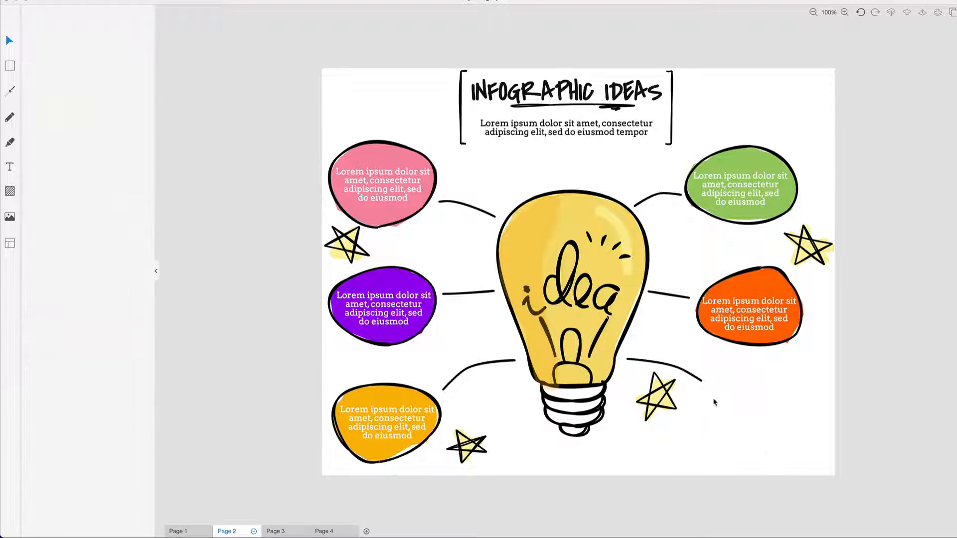
click(698, 380)
right_click(699, 380)
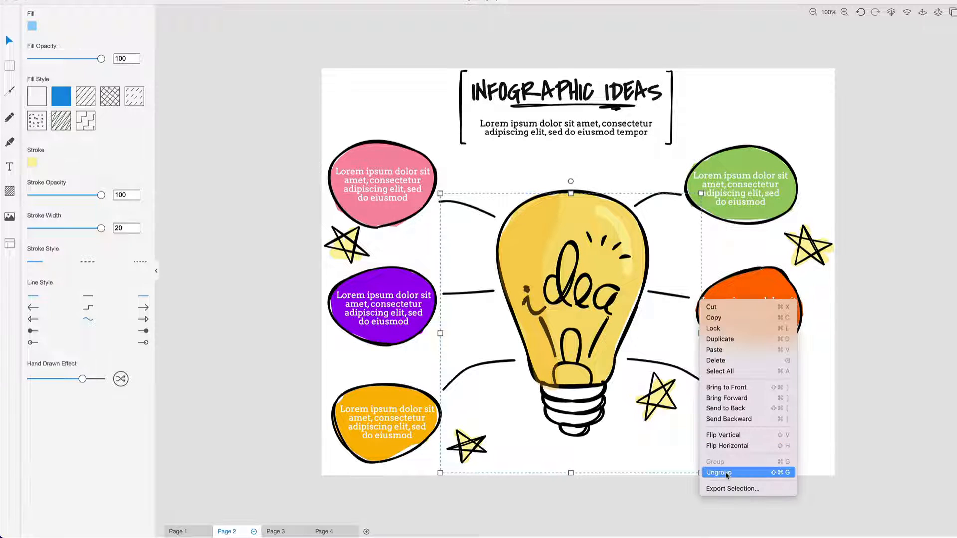
click(719, 473)
click(697, 380)
key(BackSpace)
Delete the orange-red and green bubbles and their connector lines from Page 2.
click(735, 314)
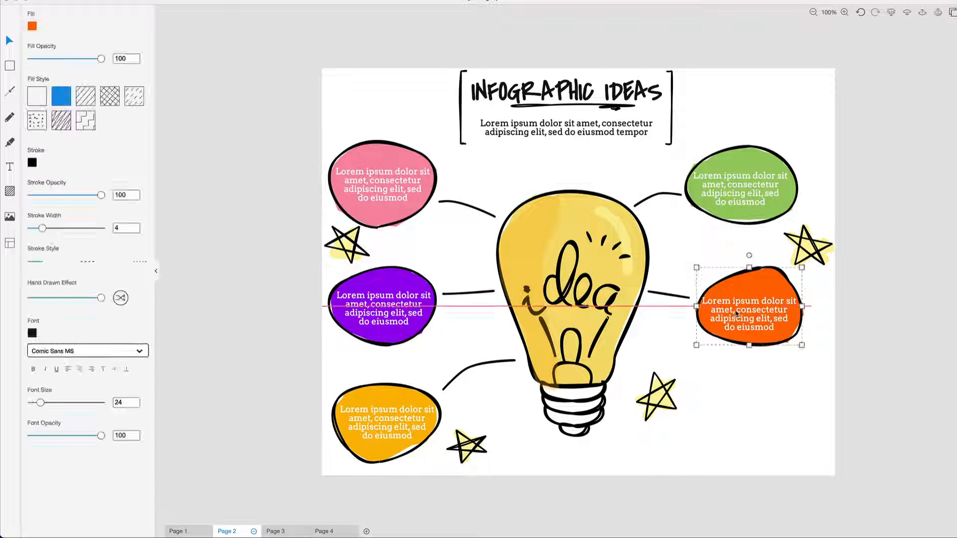
key(BackSpace)
click(657, 293)
key(BackSpace)
click(738, 201)
key(BackSpace)
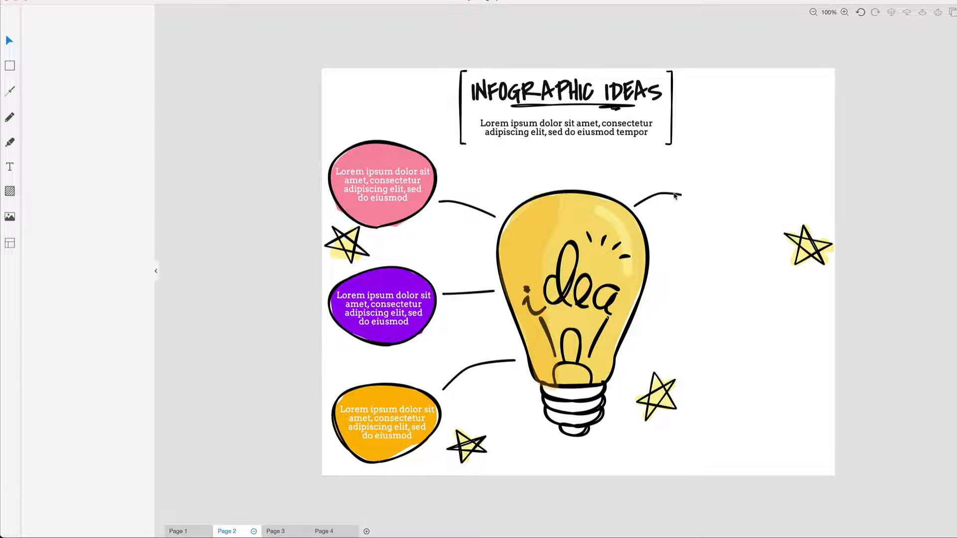
click(673, 194)
key(BackSpace)
Delete the amber bubble and its connector line from Page 2, keeping the pink and purple bubbles, and return to Page 1.
click(407, 417)
key(BackSpace)
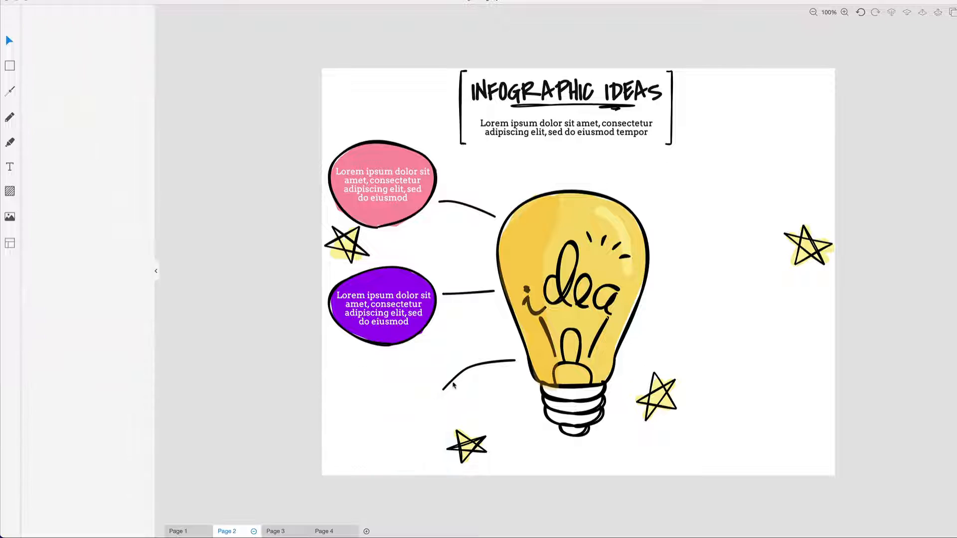
click(455, 385)
key(BackSpace)
click(188, 532)
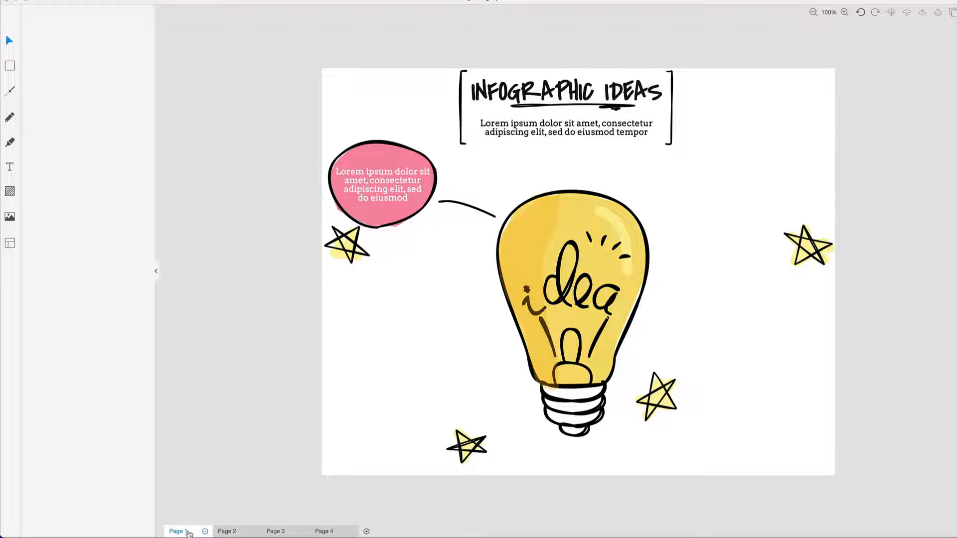
On Page 2, add a rounded blob shape from the Infographics set below the purple bubble and set its stroke width to 3.
click(226, 532)
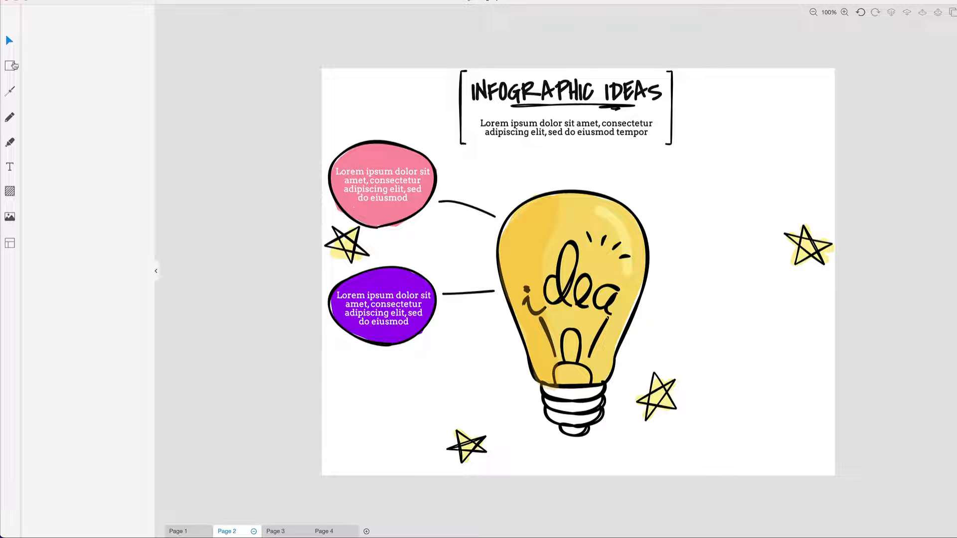
click(13, 65)
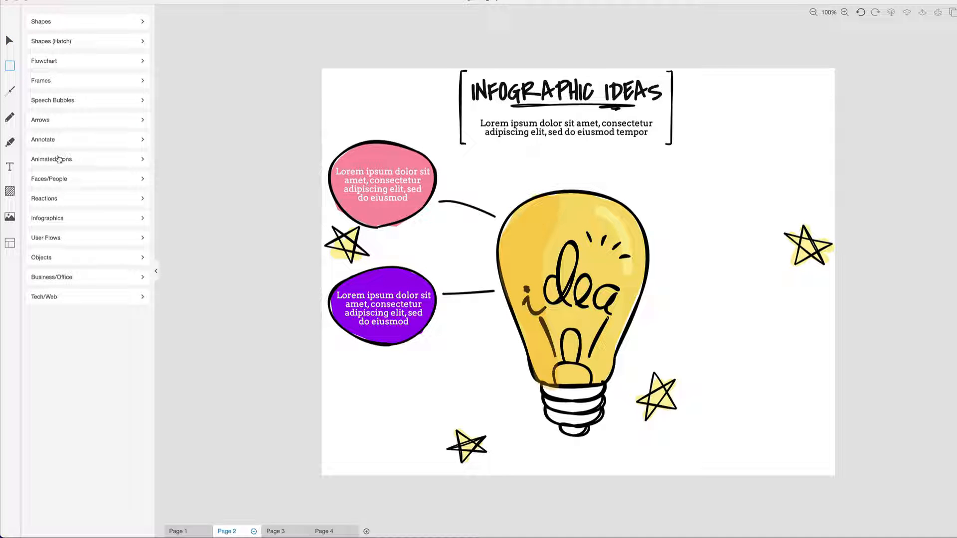
click(78, 221)
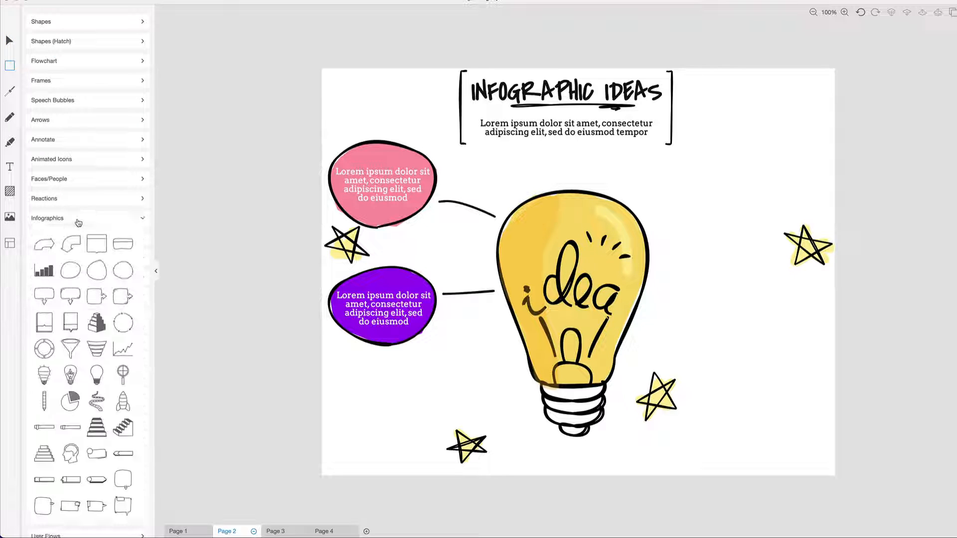
mouse_move(70, 270)
mouse_down()
mouse_move(376, 394)
mouse_move(471, 449)
mouse_move(413, 422)
mouse_up()
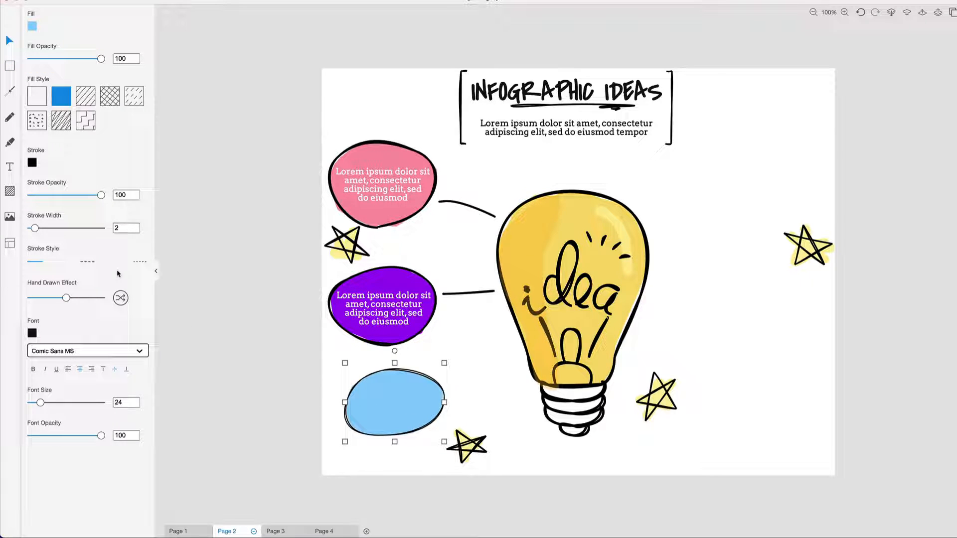
click(135, 226)
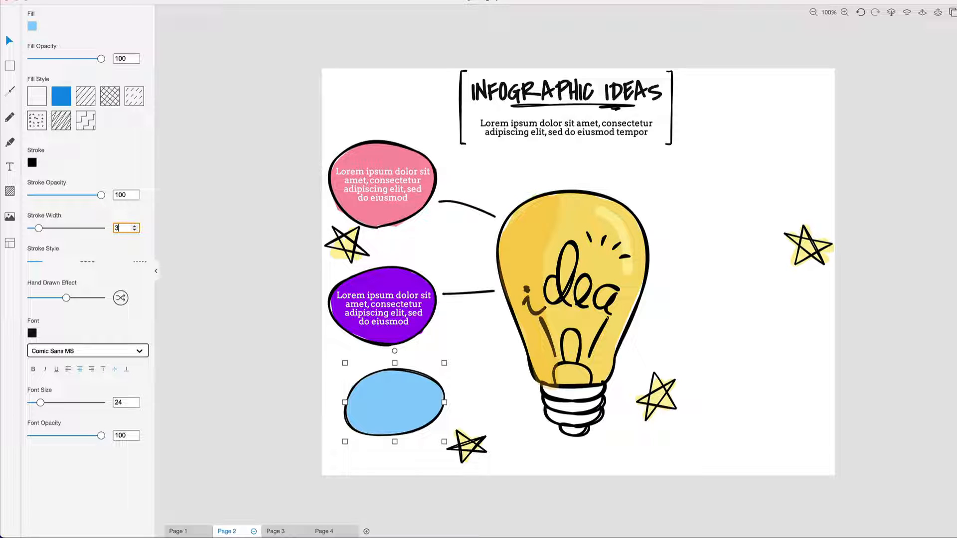
Open the export settings for the document and choose PNG format with all pages.
click(75, 1)
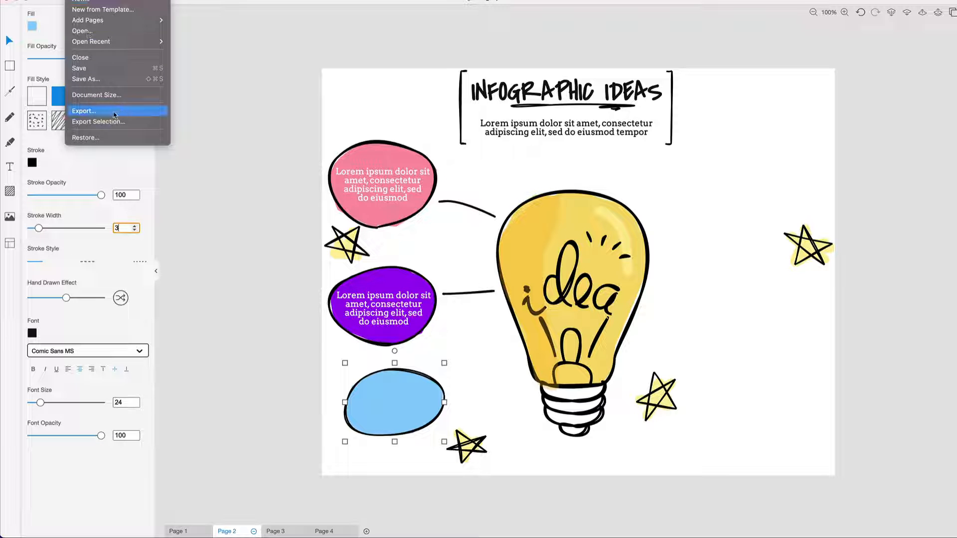
click(114, 114)
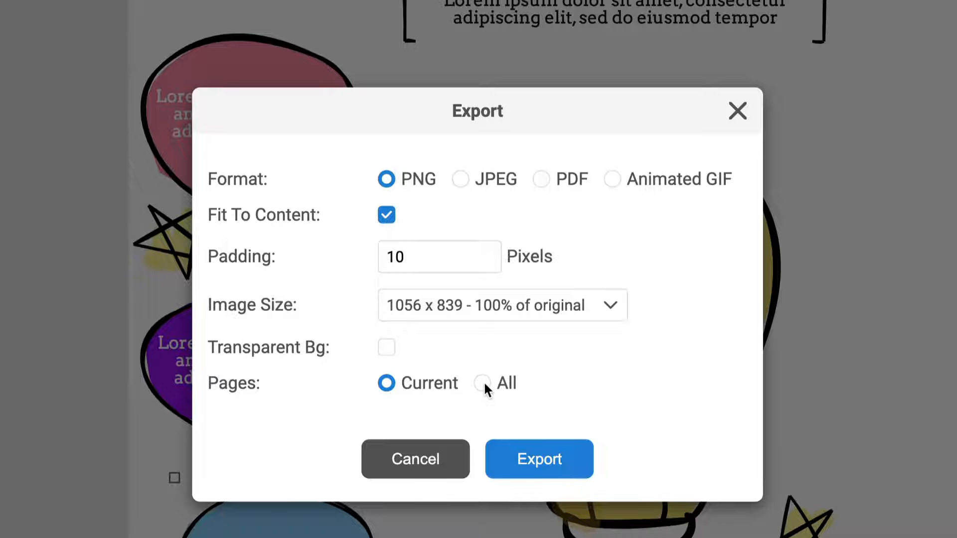
click(541, 179)
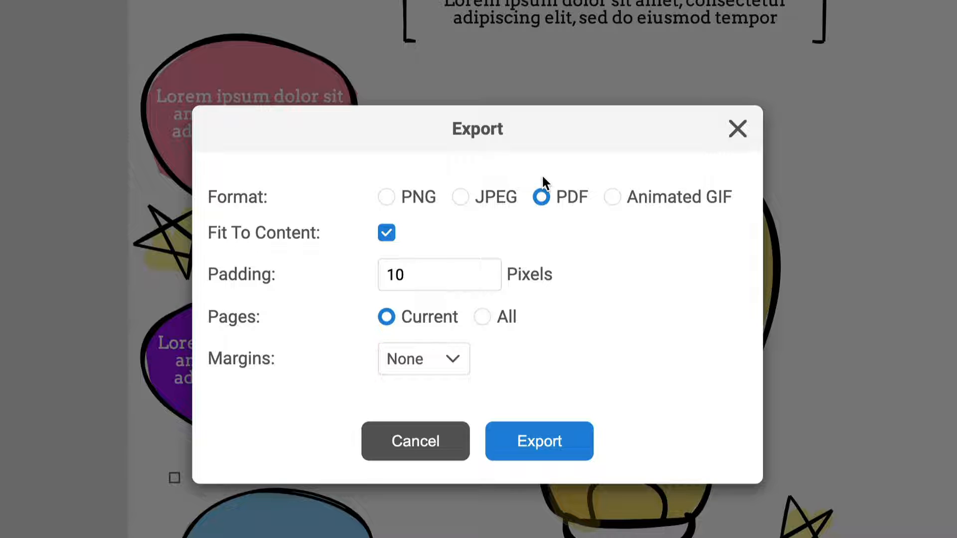
click(387, 197)
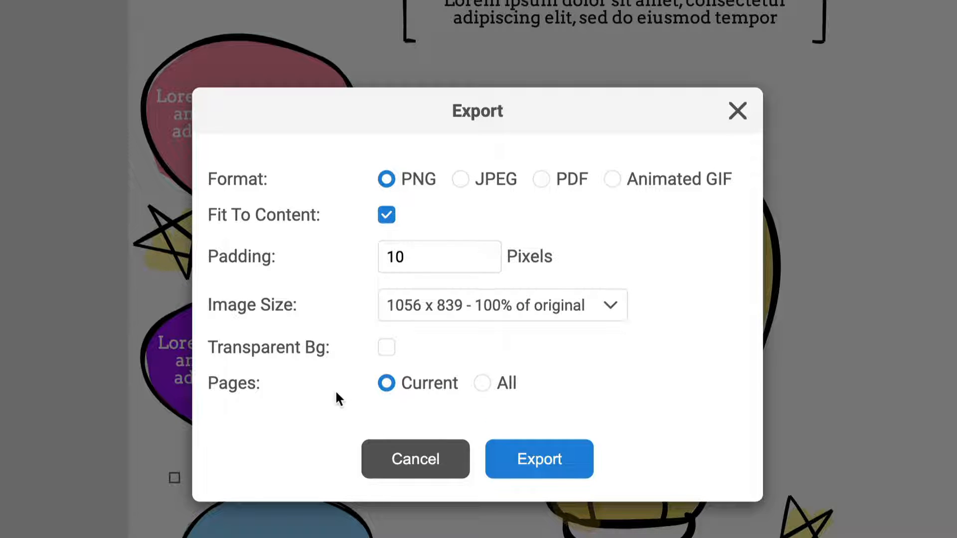
click(481, 385)
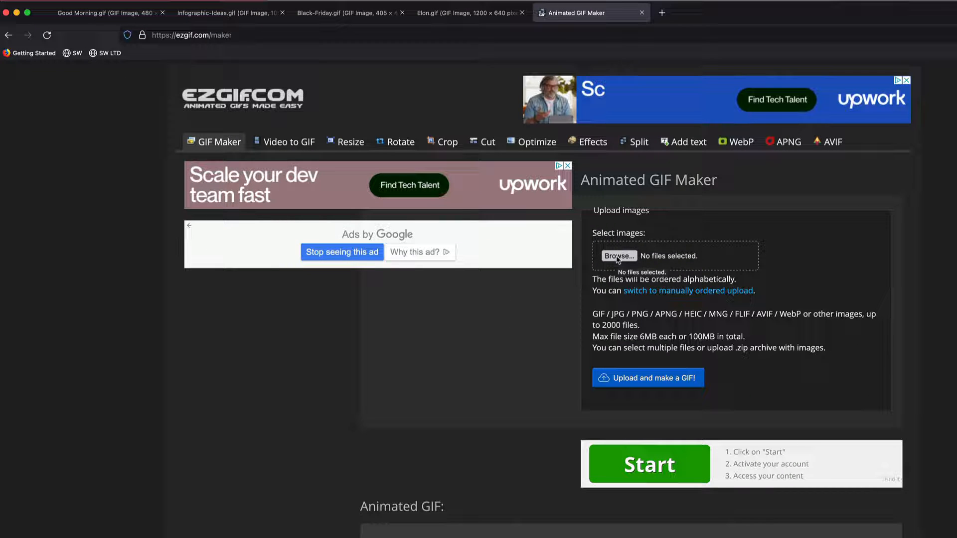
In the ezgif Animated GIF Maker, select image files 1 to 8 from the Infographic-Ideas folder and upload them.
click(618, 256)
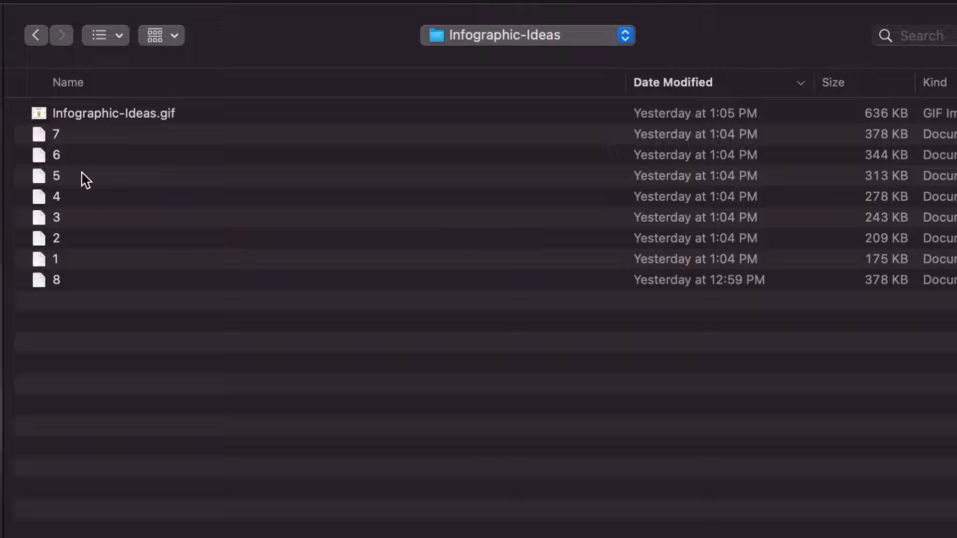
click(50, 135)
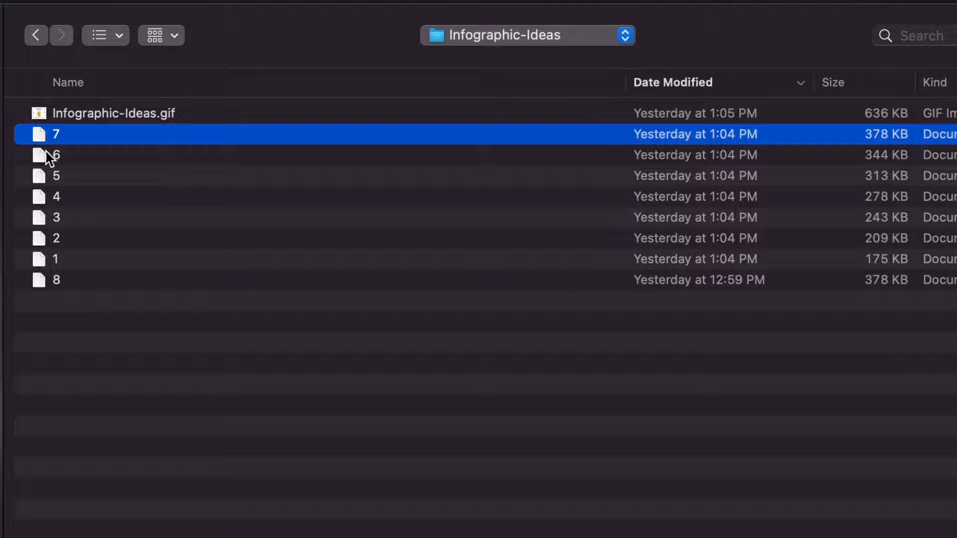
shift+click(57, 288)
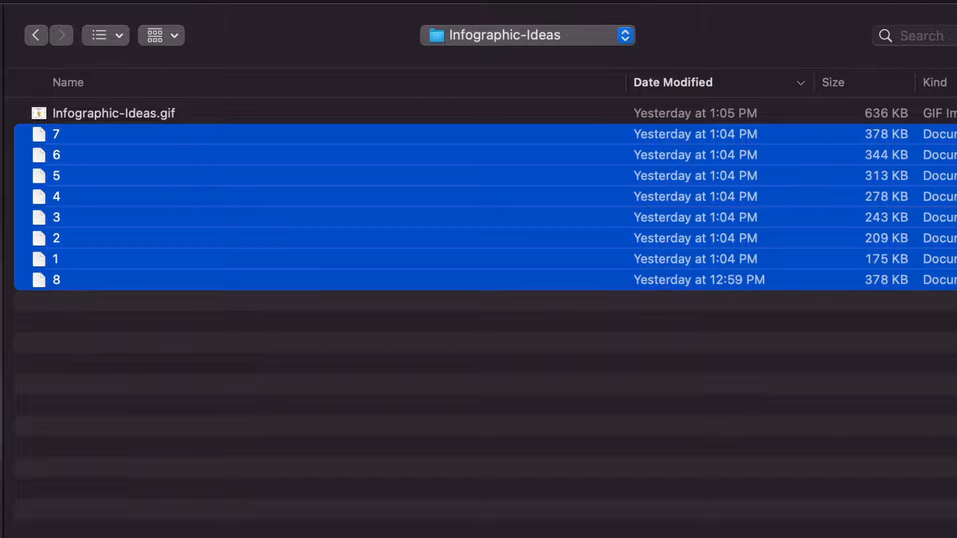
key(Return)
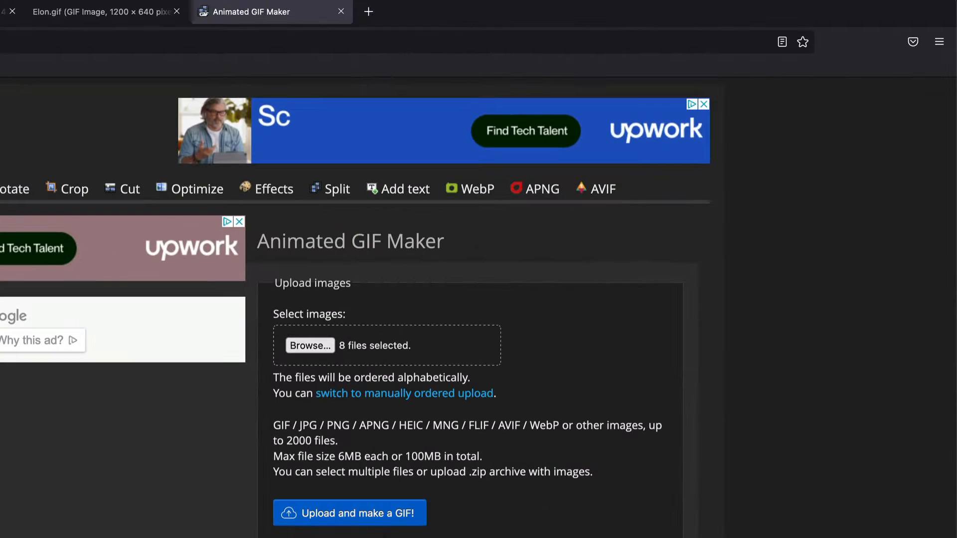
click(336, 516)
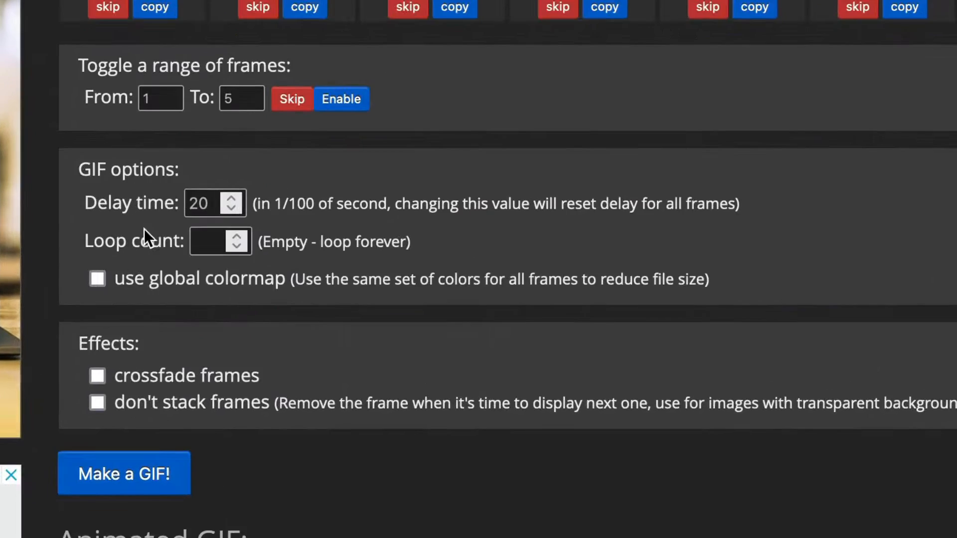
Set the GIF delay time to 130 for all frames and change the delay of frames 7 and 8 to 150.
drag(190, 202, 217, 198)
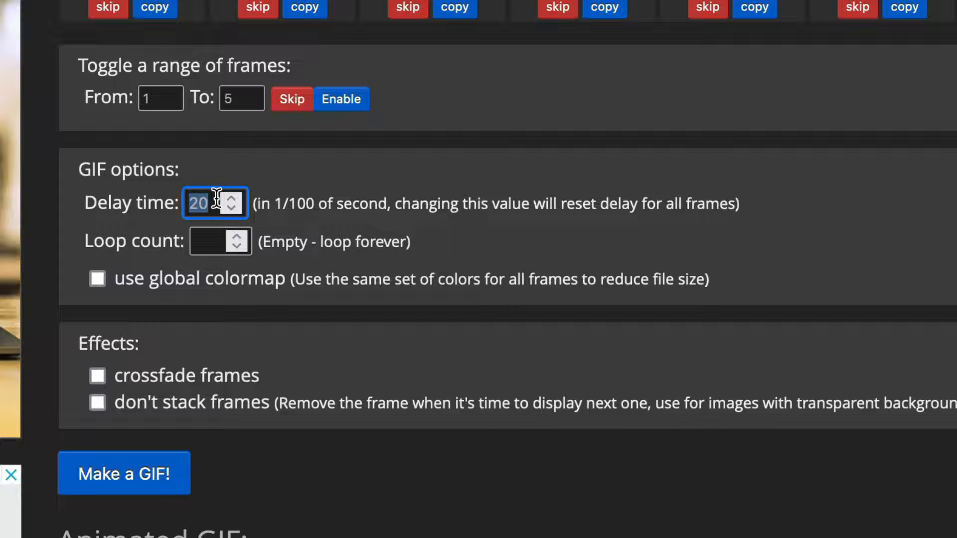
text(130)
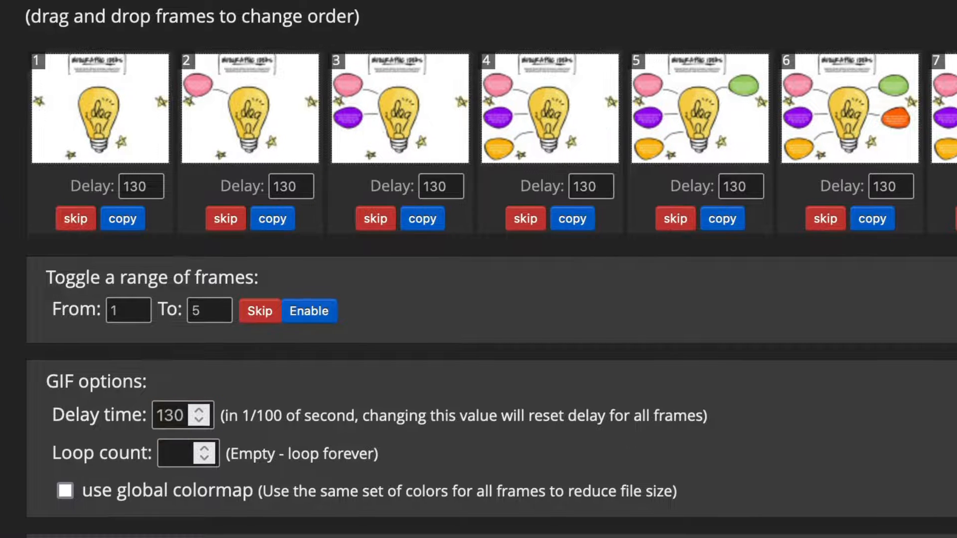
mouse_move(785, 176)
mouse_down()
mouse_move(759, 179)
mouse_move(786, 175)
mouse_up()
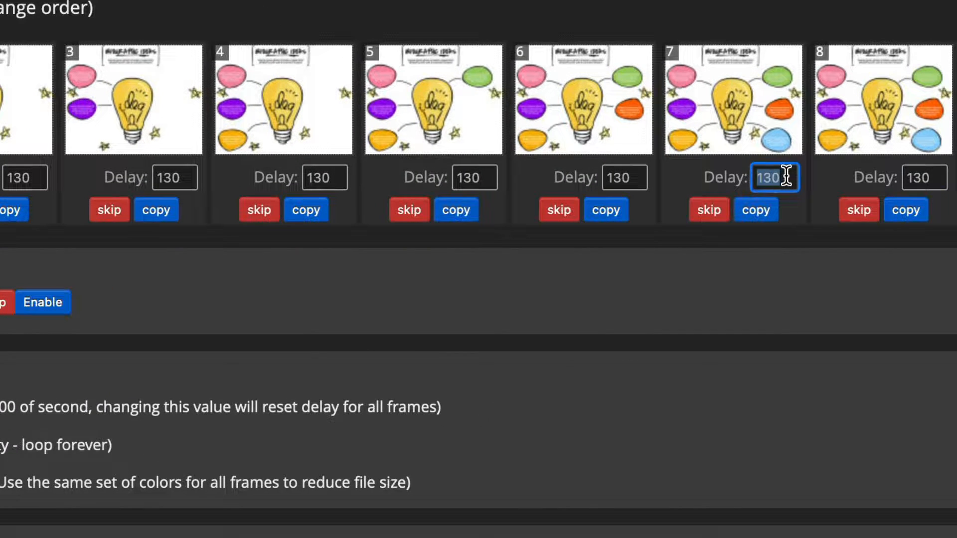
text(150)
drag(905, 178, 932, 175)
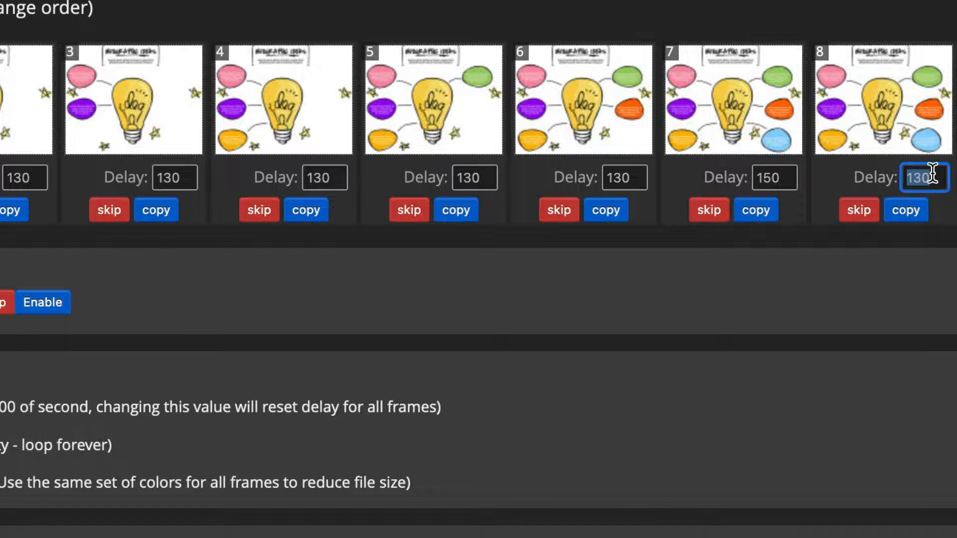
text(150)
Generate the animated GIF from the frames and review the resulting animation through to its editing and save options.
scroll(465, 283, down, 3)
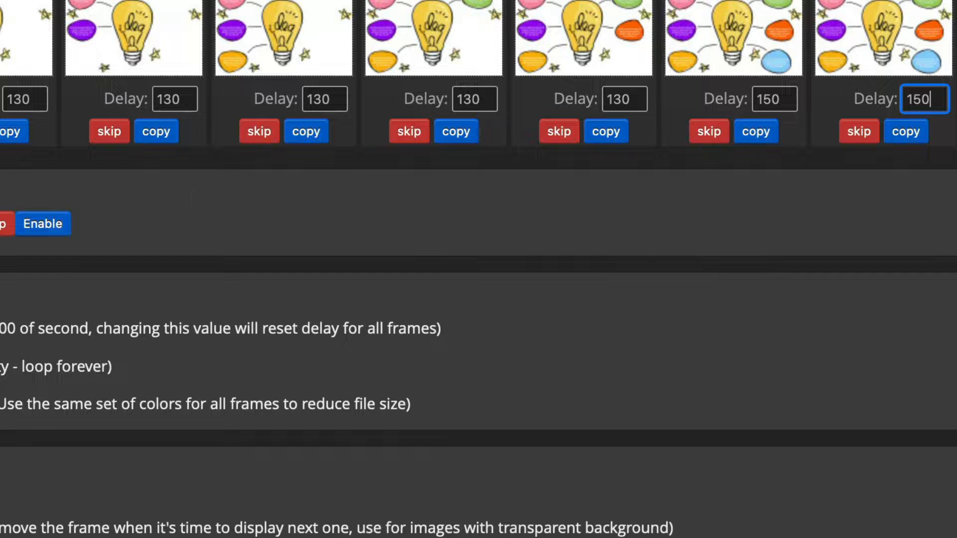
scroll(436, 271, down, 15)
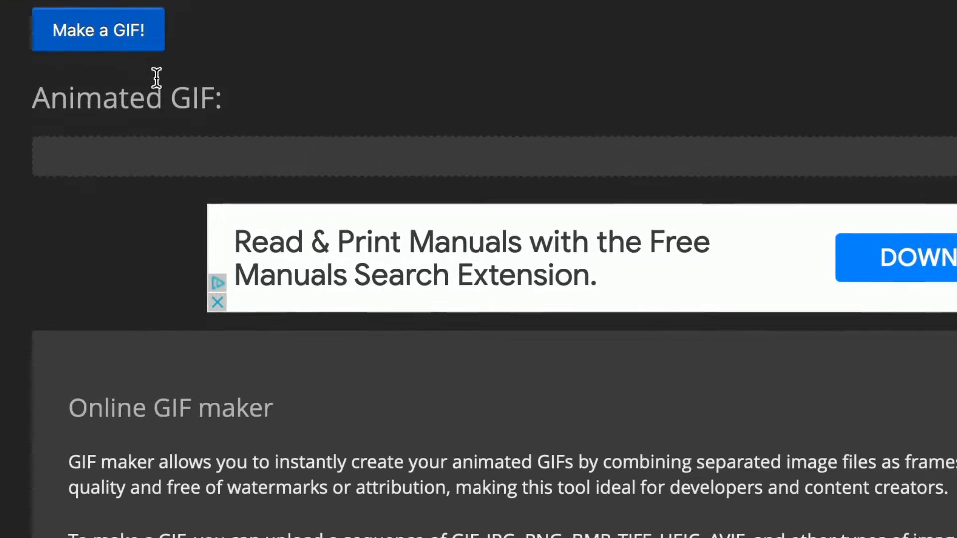
click(92, 31)
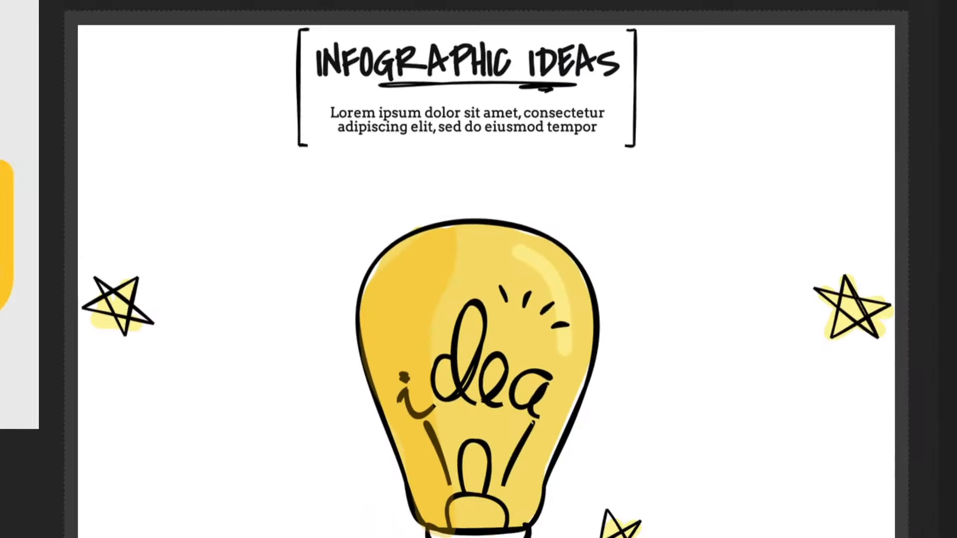
scroll(479, 269, down, 3)
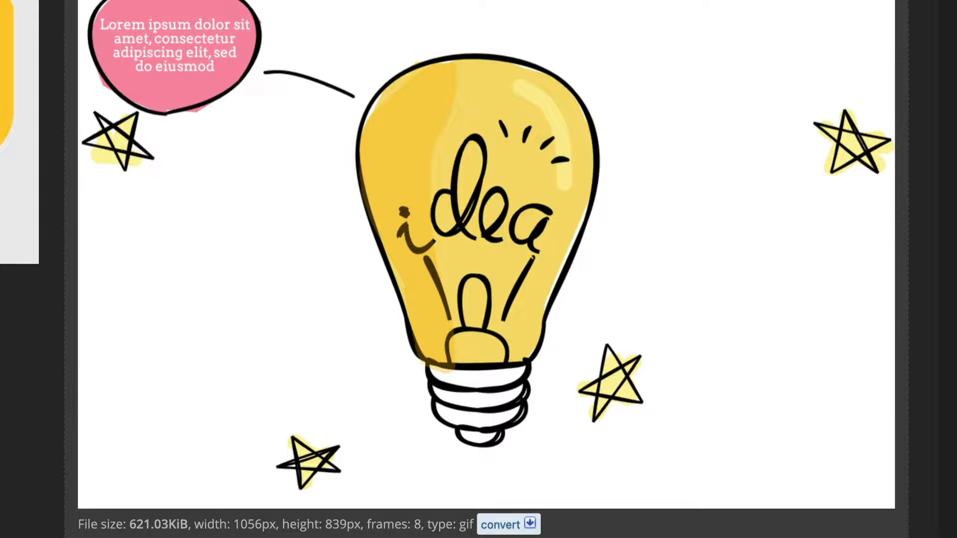
scroll(838, 143, down, 10)
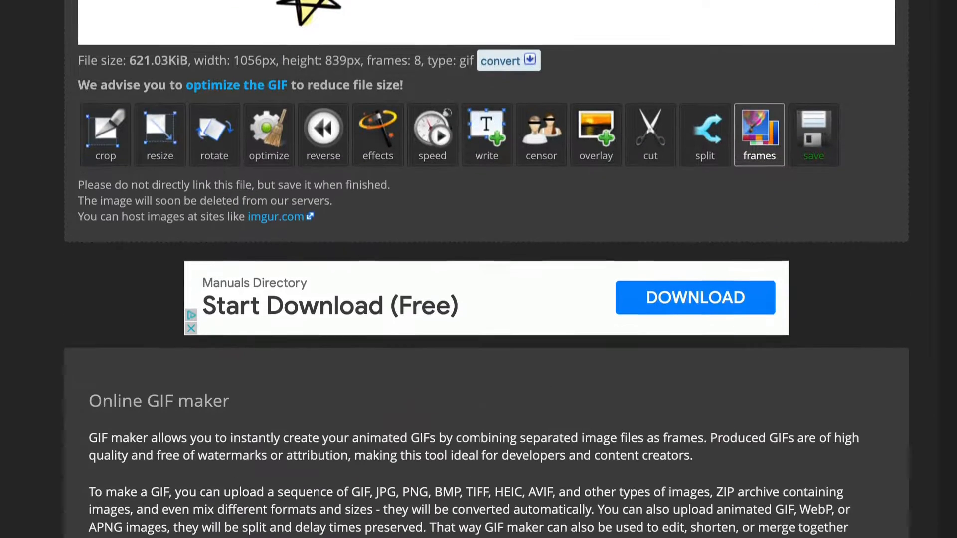